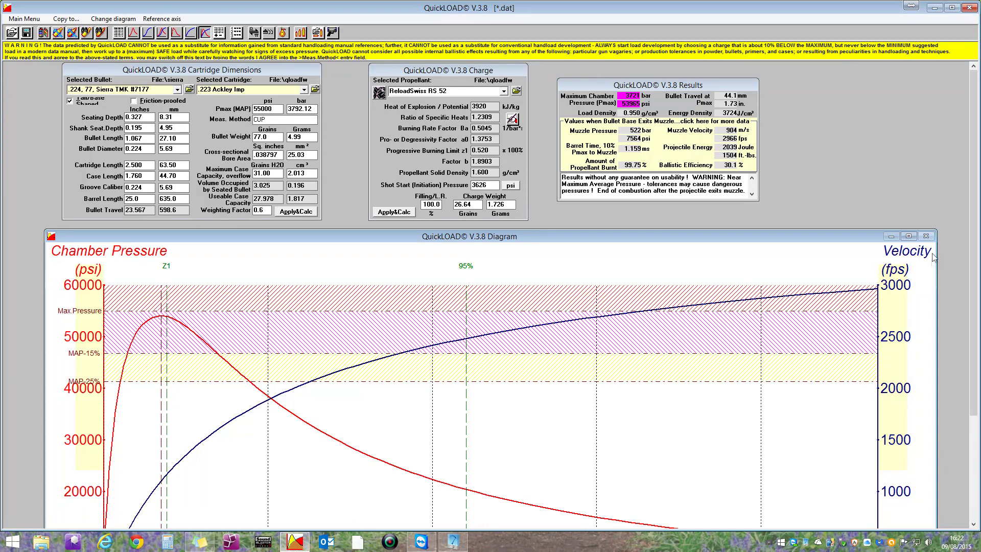
Step: Select 22-250 Rem. (SAAMI) as the cartridge from the cartridge list
{"action": "left_click_drag", "start_coordinate": [869, 235], "coordinate": [878, 232]}
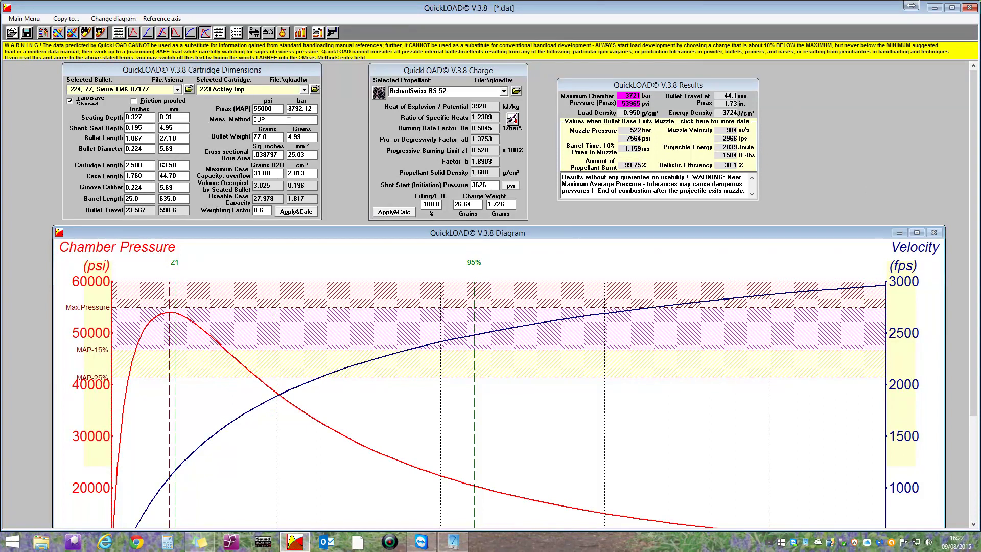
{"action": "left_click", "coordinate": [303, 90]}
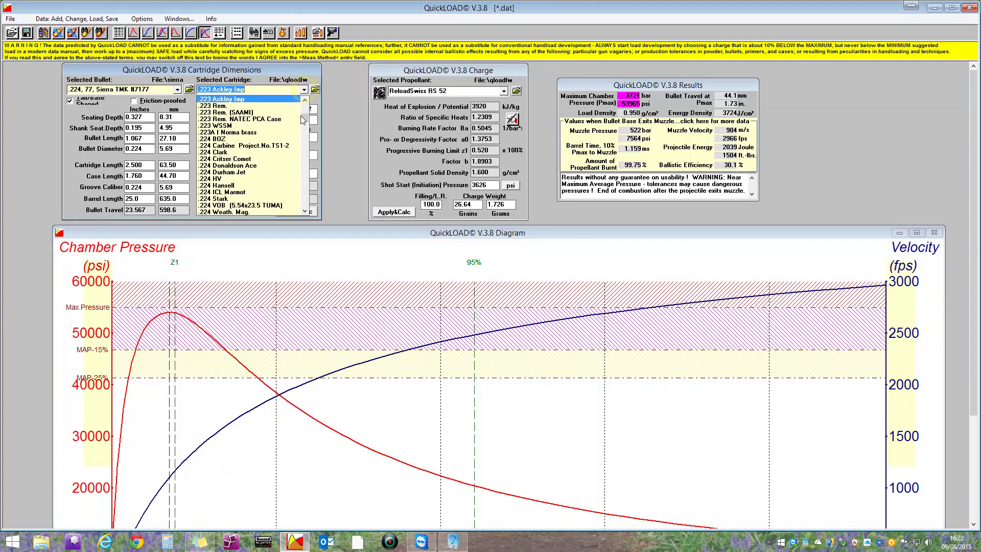
{"action": "mouse_move", "coordinate": [304, 120]}
{"action": "left_mouse_down"}
{"action": "mouse_move", "coordinate": [305, 131]}
{"action": "mouse_move", "coordinate": [306, 116]}
{"action": "left_mouse_up"}
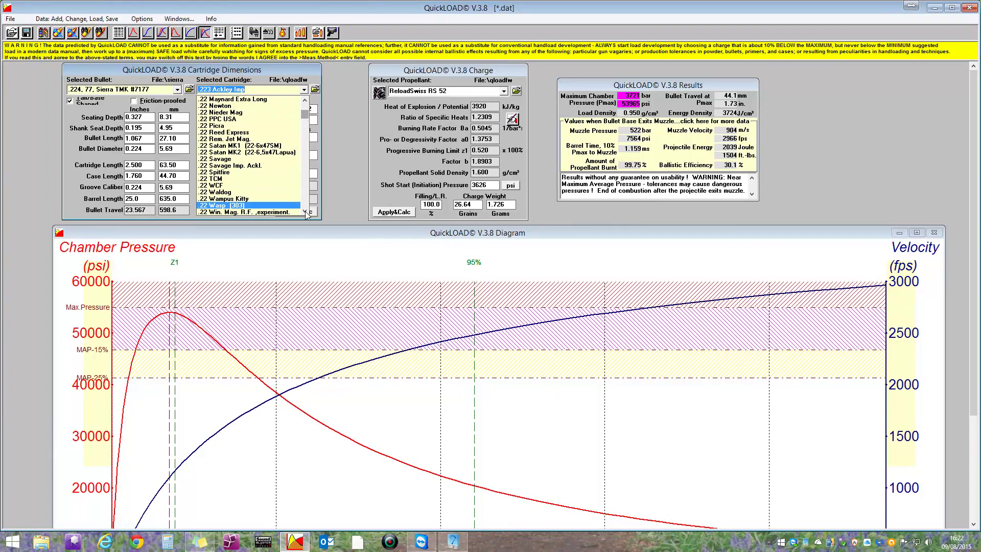
{"action": "scroll", "coordinate": [255, 164], "scroll_direction": "down", "scroll_amount": 4}
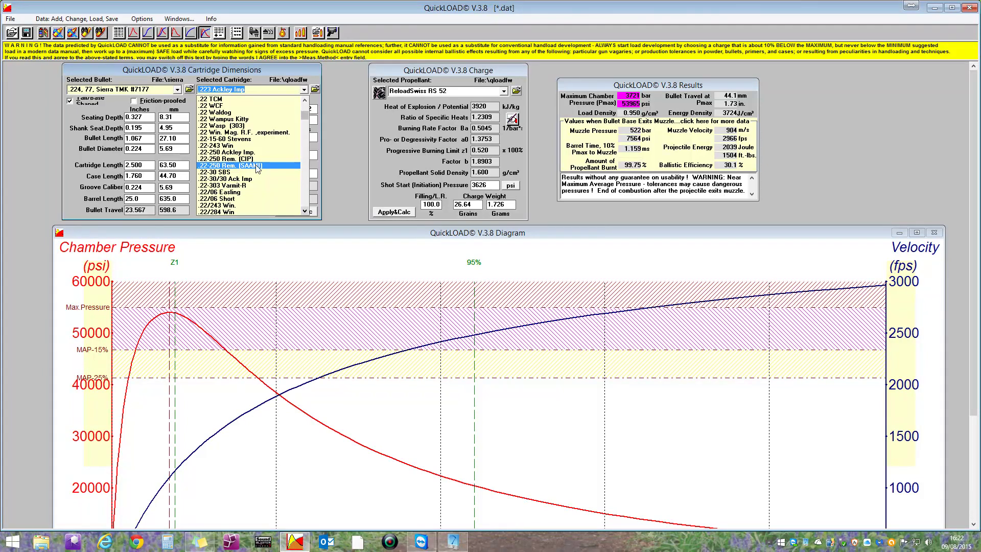
{"action": "left_click", "coordinate": [257, 167]}
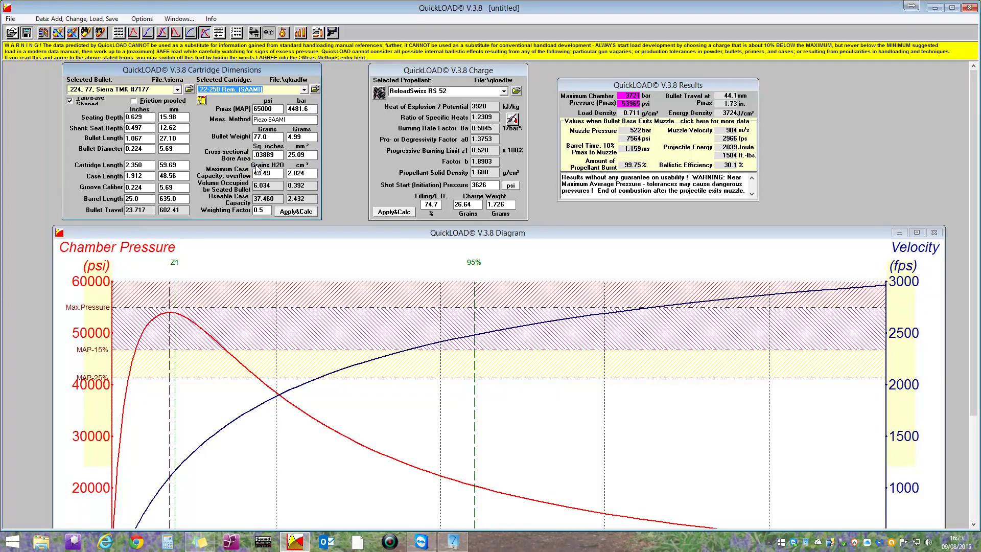
Step: Load the sierra.bul bullet file and select the .224, 69 gr Sierra TMK 7169
{"action": "left_click", "coordinate": [190, 91]}
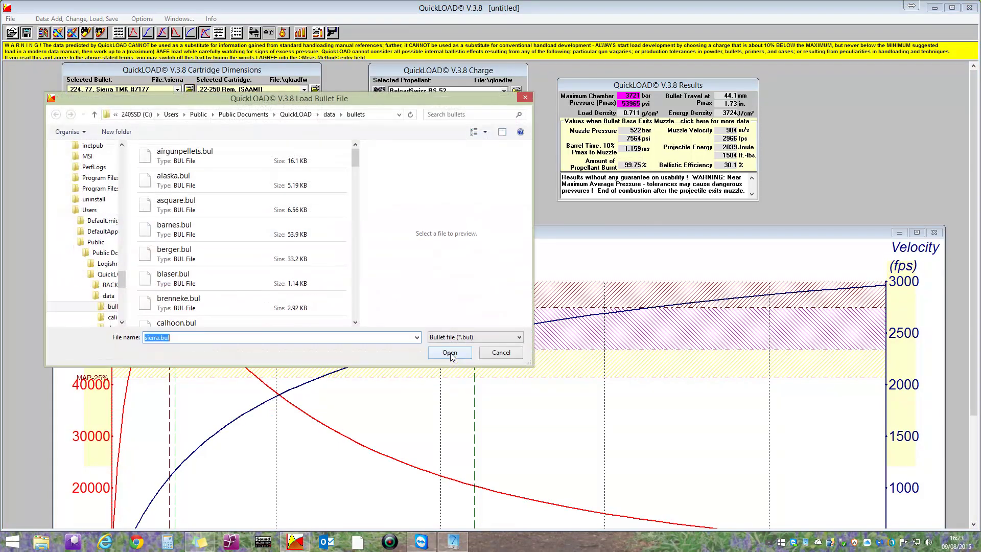
{"action": "left_click", "coordinate": [450, 352]}
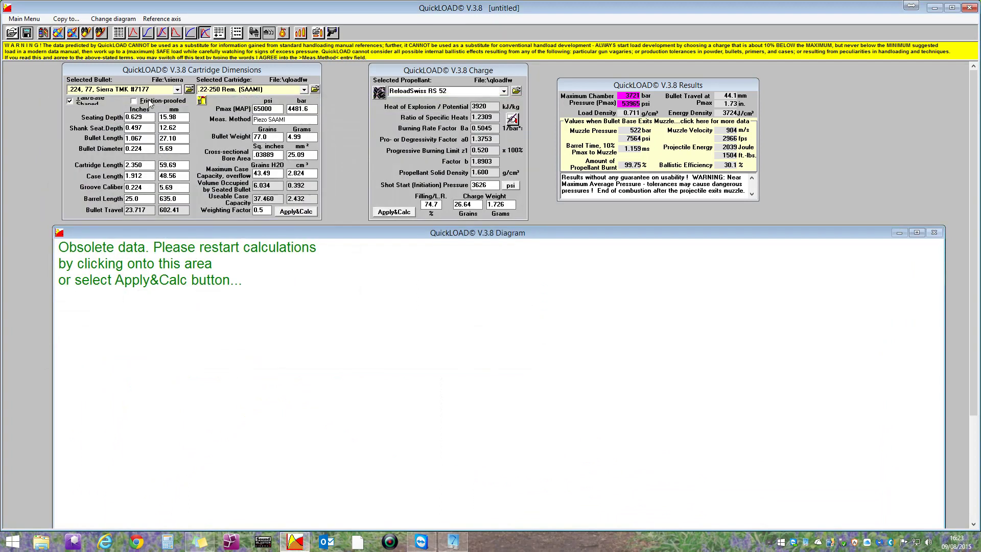
{"action": "left_click", "coordinate": [177, 90]}
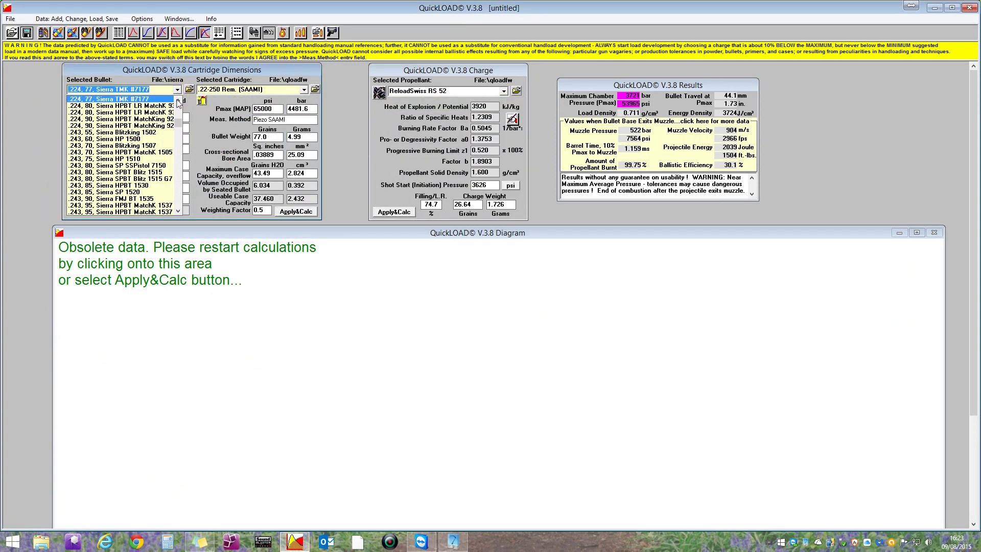
{"action": "left_click", "coordinate": [178, 100]}
{"action": "left_click", "coordinate": [178, 99]}
{"action": "left_click", "coordinate": [178, 100]}
{"action": "left_click", "coordinate": [178, 100]}
{"action": "left_click", "coordinate": [178, 100]}
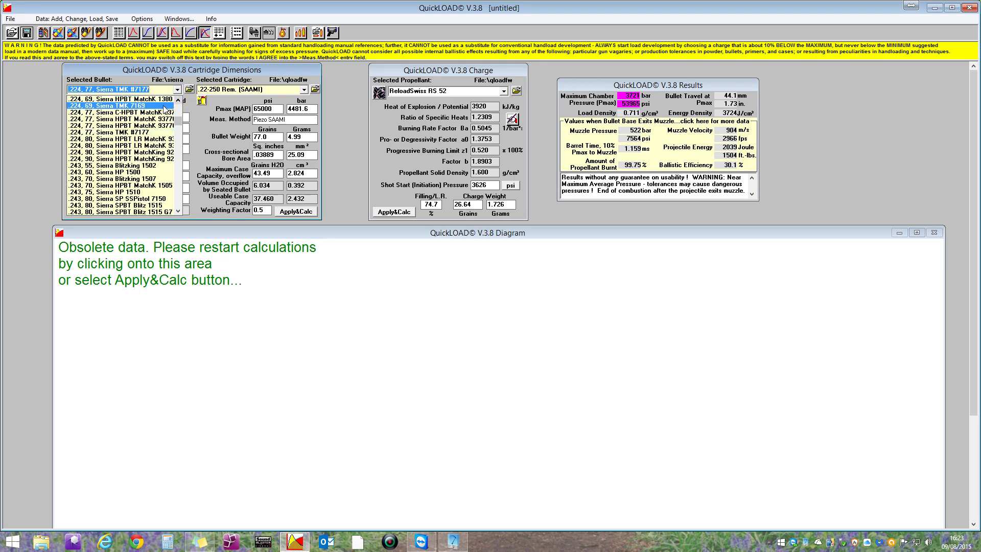
{"action": "left_click", "coordinate": [163, 106]}
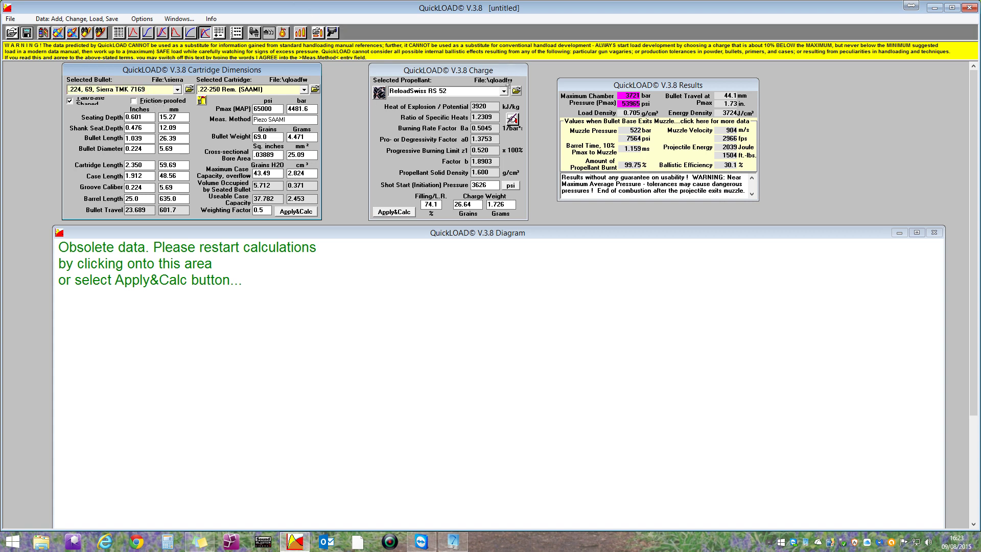
Step: Set the propellant to 37.4 grains of Elcho 17 and recalculate
{"action": "left_click", "coordinate": [503, 90]}
{"action": "left_click_drag", "start_coordinate": [509, 191], "coordinate": [495, 142]}
{"action": "left_click", "coordinate": [461, 140]}
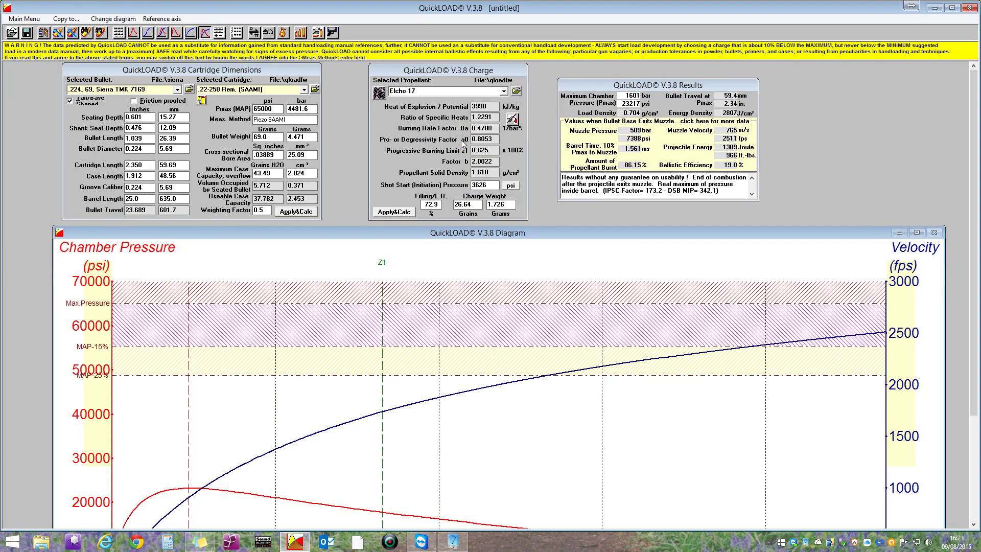
{"action": "left_click", "coordinate": [469, 204]}
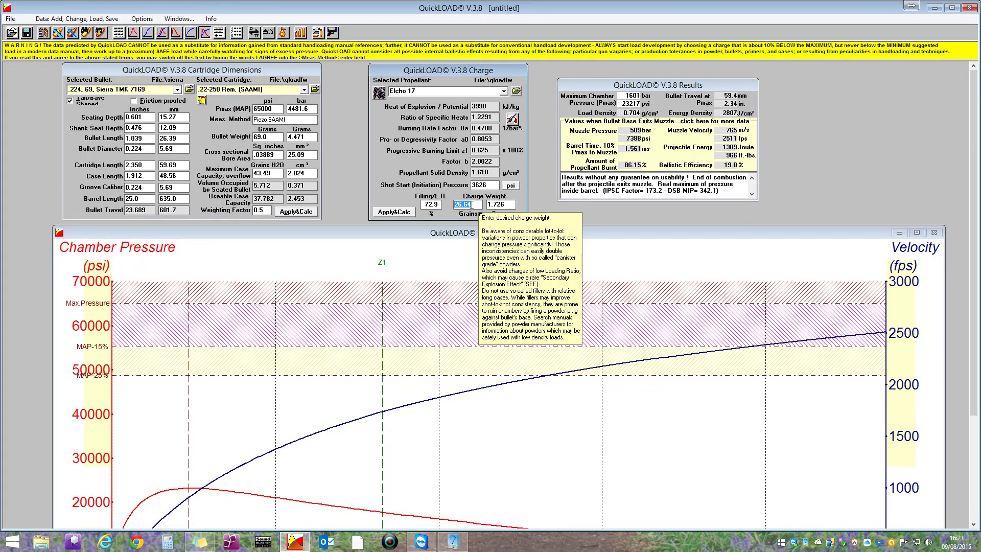
{"action": "double_click", "coordinate": [469, 204]}
{"action": "type", "text": "37.4"}
{"action": "left_click", "coordinate": [394, 212]}
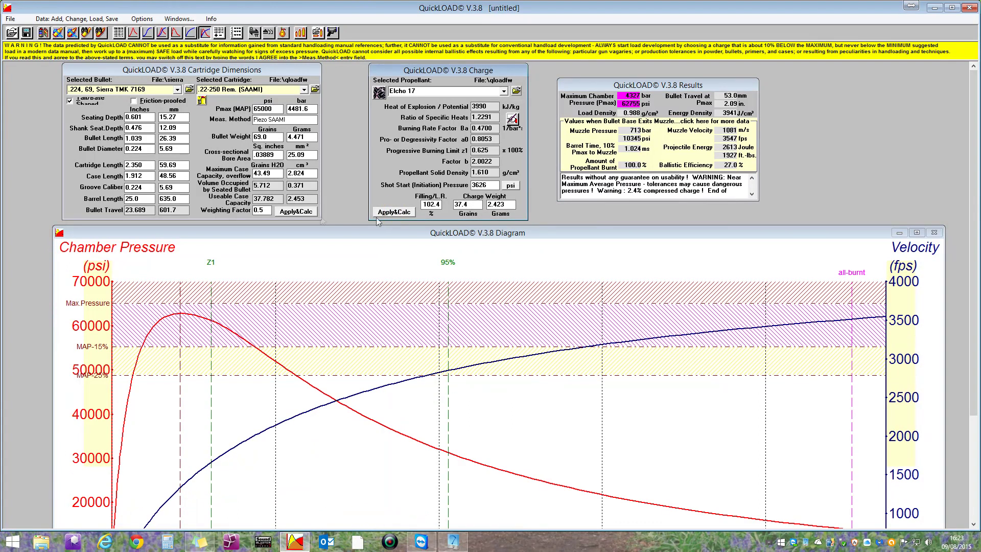
Step: Set the barrel length to 23.0 inches and recalculate the load
{"action": "left_click", "coordinate": [143, 199]}
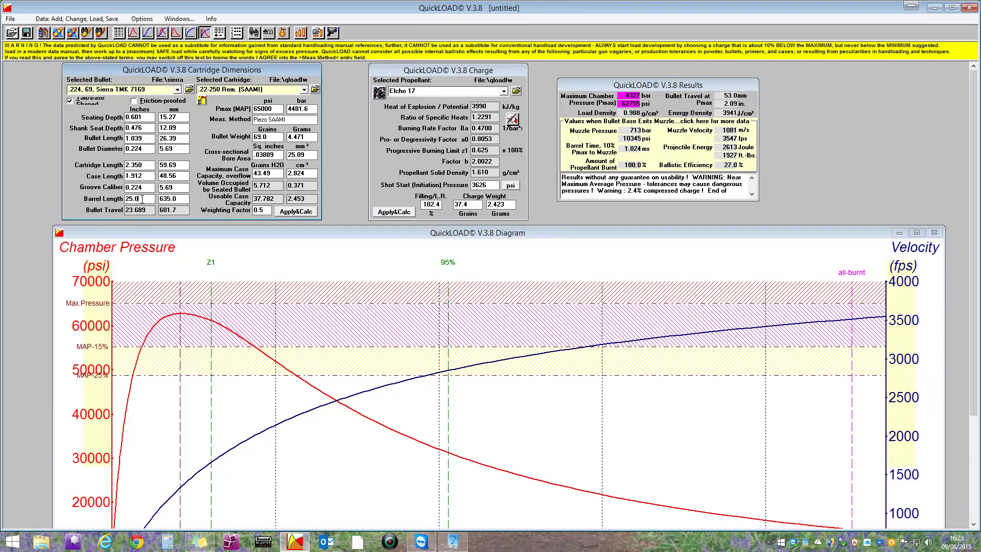
{"action": "double_click", "coordinate": [142, 199]}
{"action": "type", "text": "23"}
{"action": "left_click", "coordinate": [307, 213]}
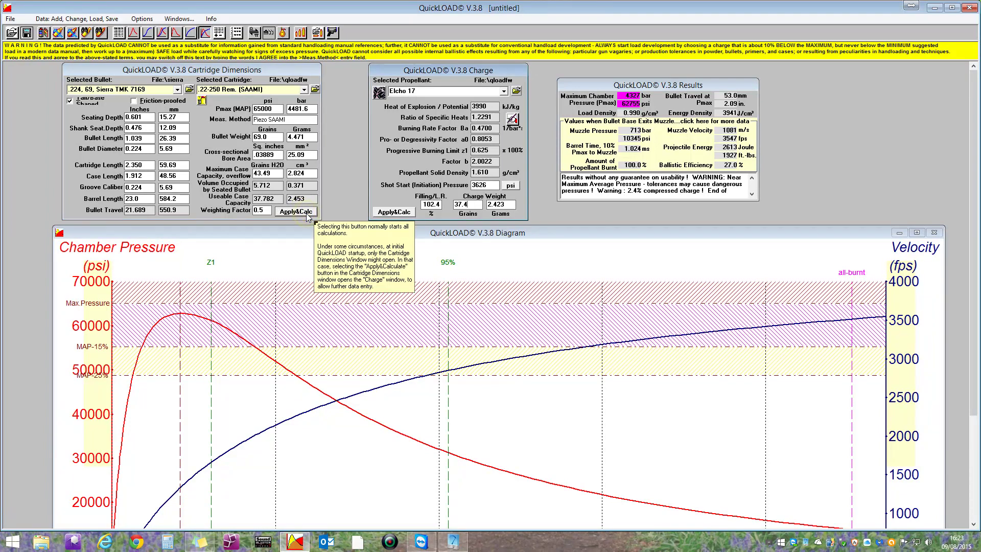
{"action": "left_click", "coordinate": [403, 213]}
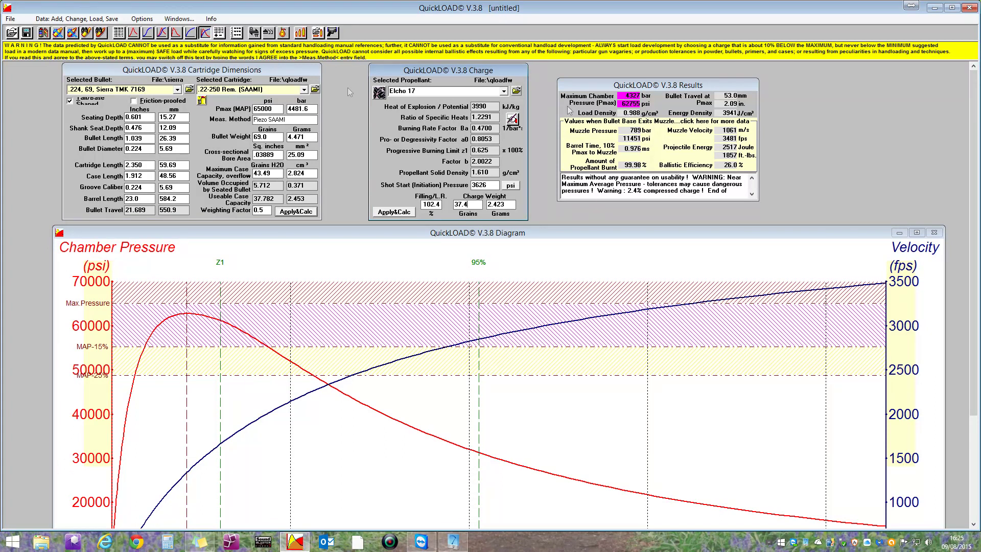
Step: Enter 2.610 inches as the cartridge length and recalculate, giving 54221 psi
{"action": "double_click", "coordinate": [143, 165]}
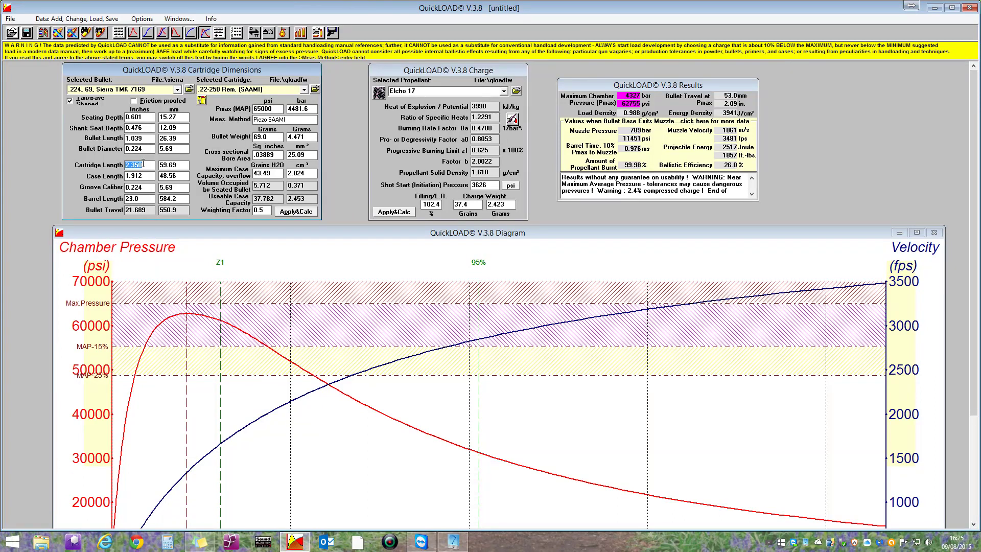
{"action": "type", "text": "2.61"}
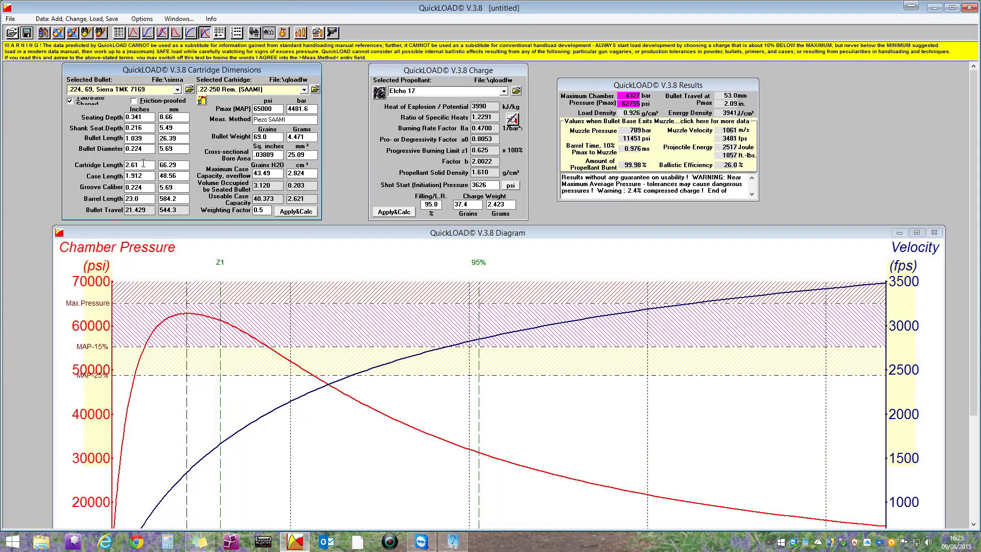
{"action": "type", "text": "0"}
{"action": "left_click", "coordinate": [294, 211]}
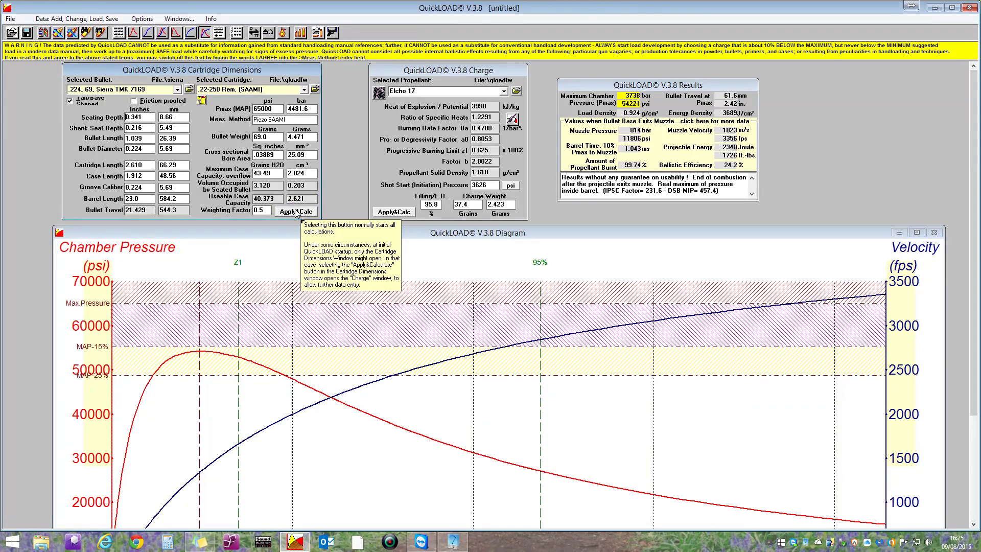
{"action": "mouse_move", "coordinate": [274, 173]}
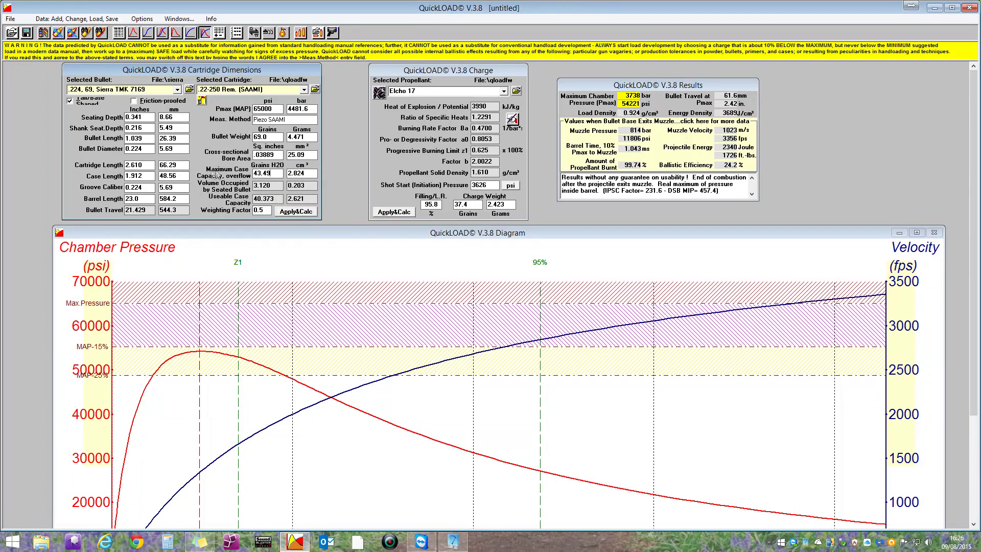
Step: Enter 46 grains H2O as the maximum case capacity and recalculate the results
{"action": "mouse_move", "coordinate": [250, 177]}
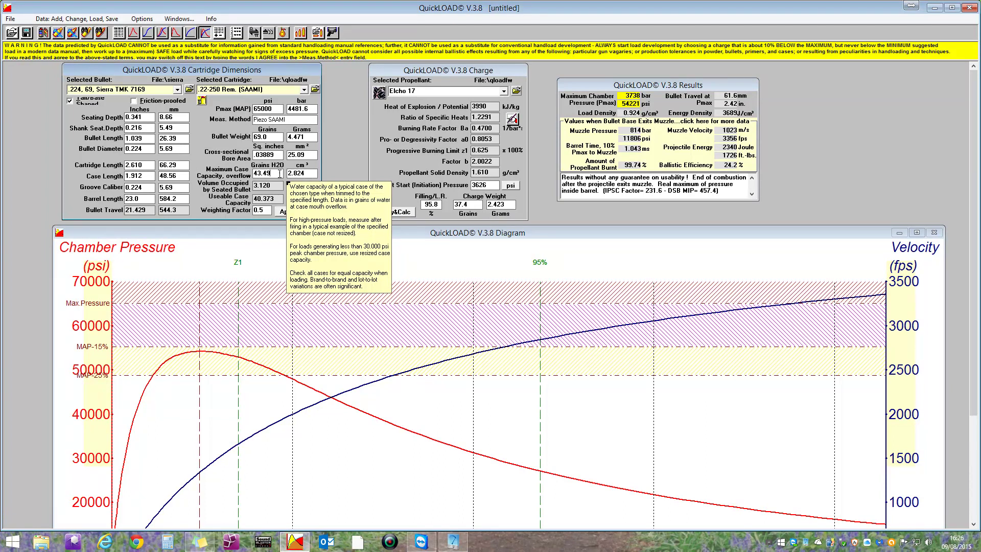
{"action": "left_click", "coordinate": [280, 174]}
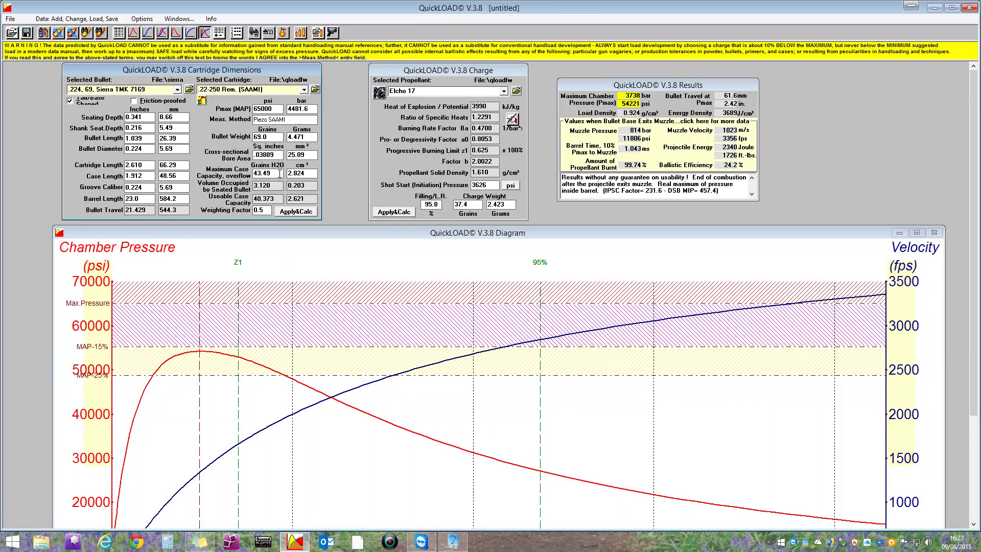
{"action": "double_click", "coordinate": [267, 170]}
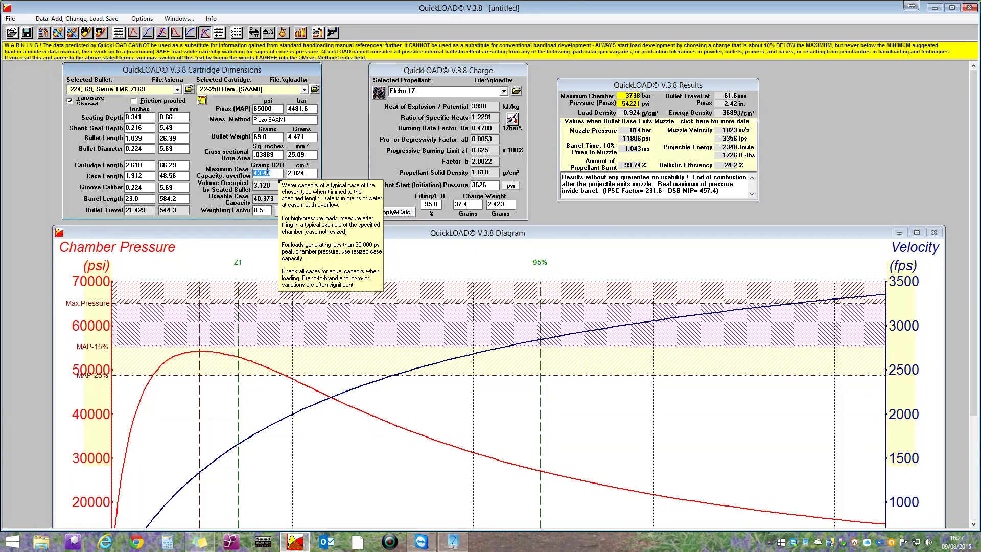
{"action": "type", "text": "46"}
{"action": "left_click", "coordinate": [293, 218]}
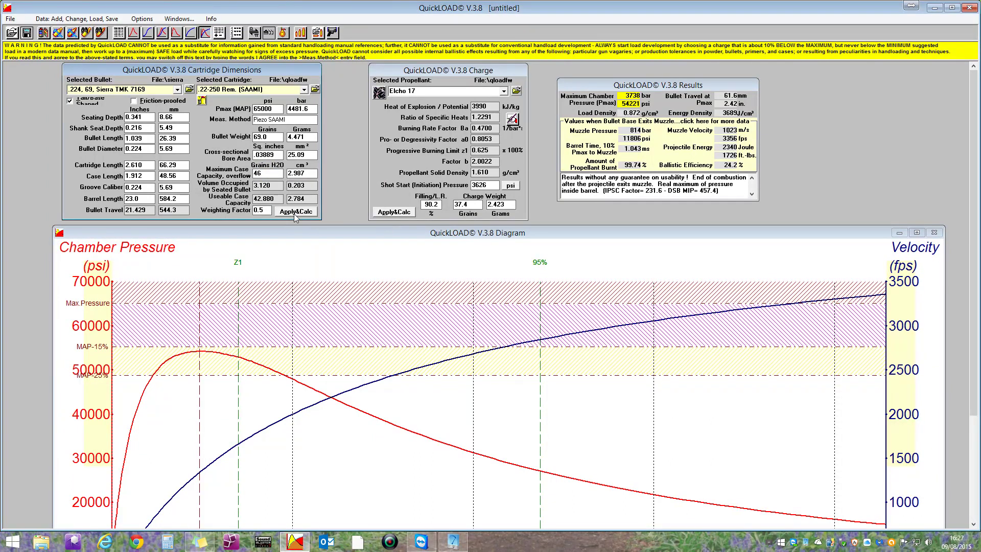
{"action": "left_click", "coordinate": [294, 216]}
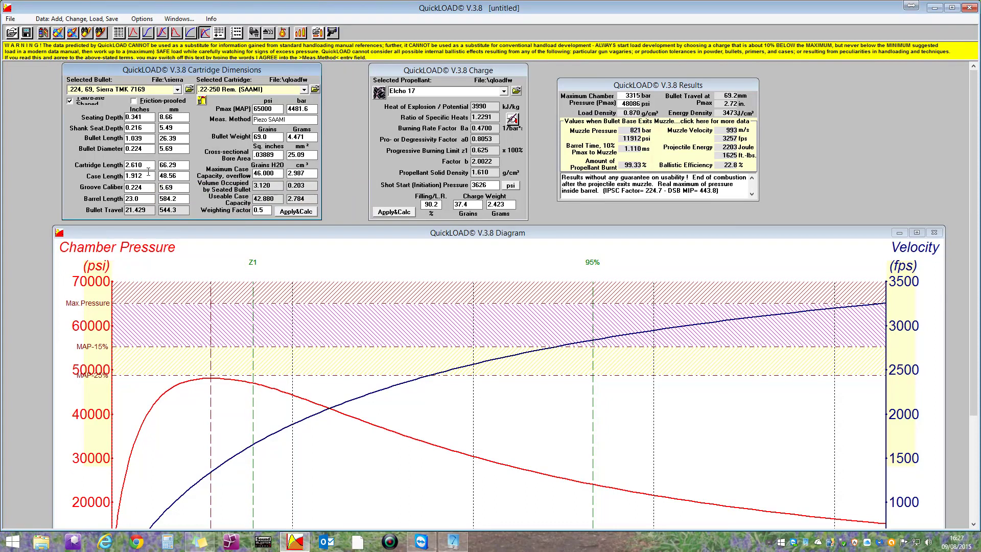
{"action": "mouse_move", "coordinate": [150, 166]}
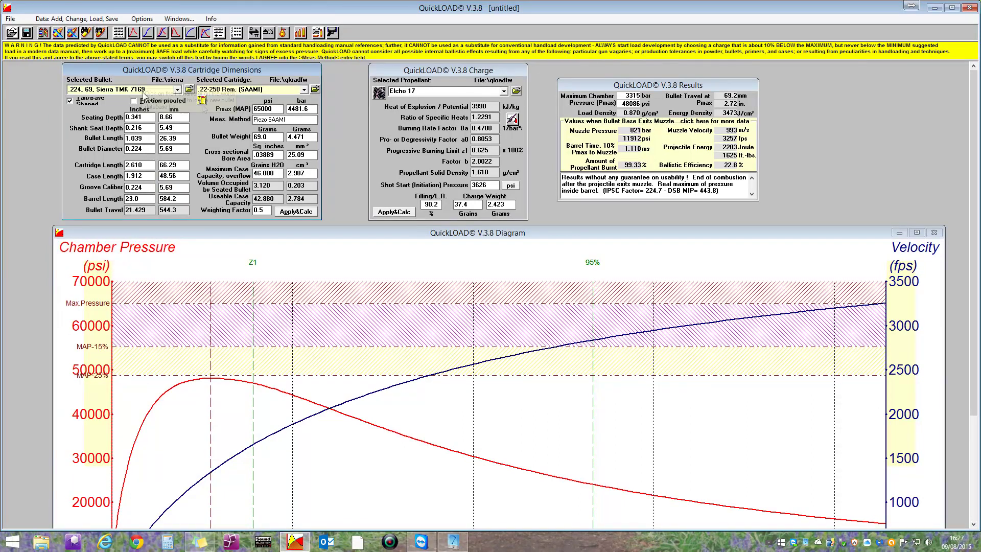
{"action": "mouse_move", "coordinate": [277, 172]}
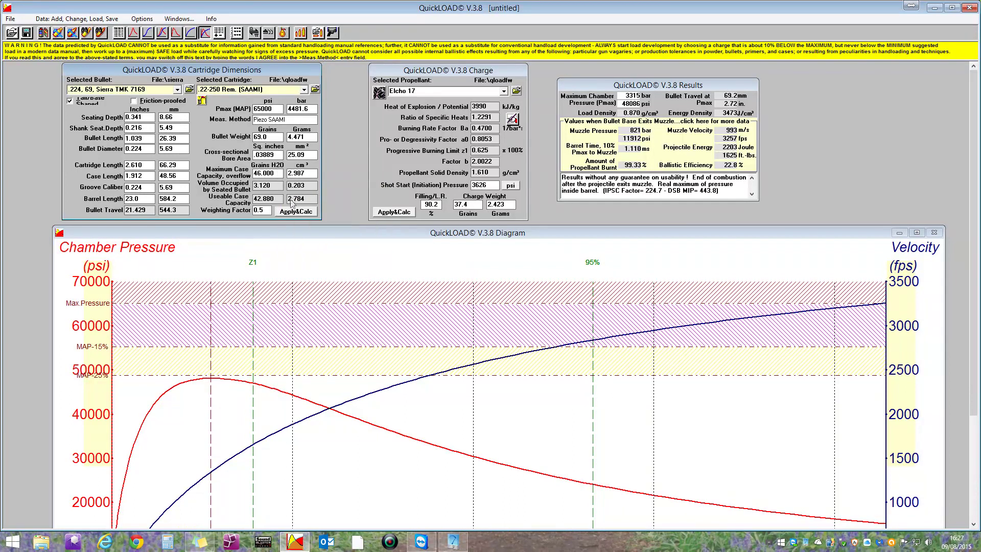
{"action": "left_click", "coordinate": [294, 211]}
{"action": "left_click", "coordinate": [471, 204]}
{"action": "left_click", "coordinate": [404, 212]}
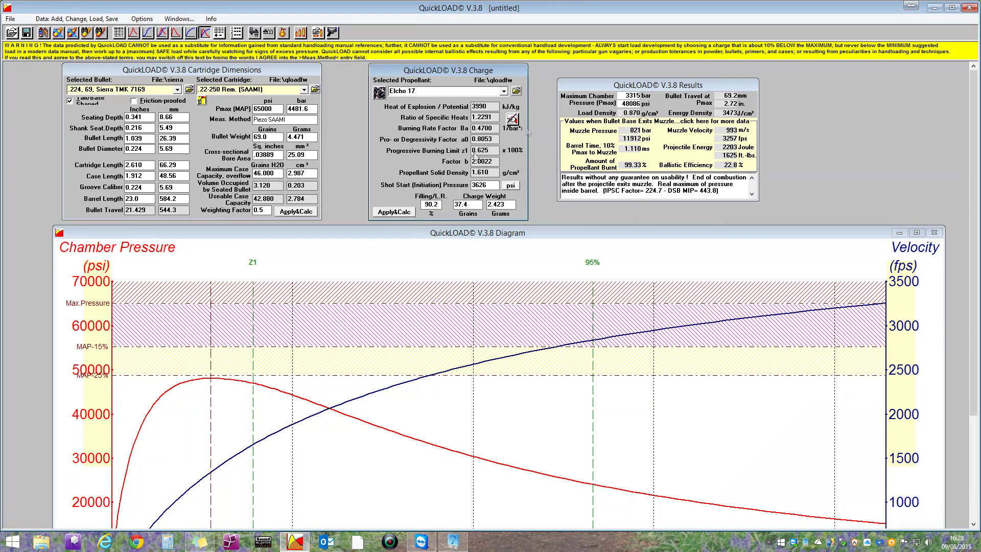
{"action": "left_click", "coordinate": [723, 139]}
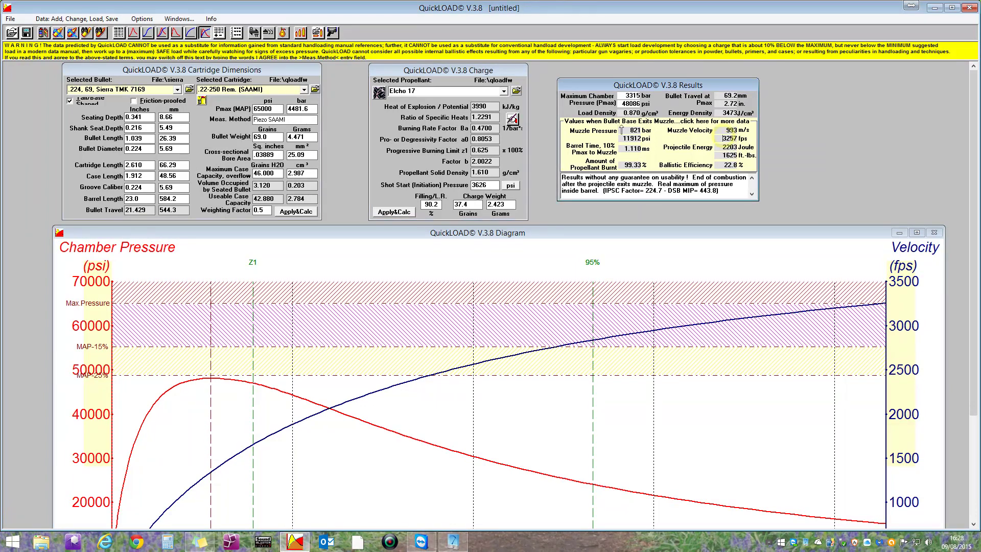
{"action": "mouse_move", "coordinate": [631, 108]}
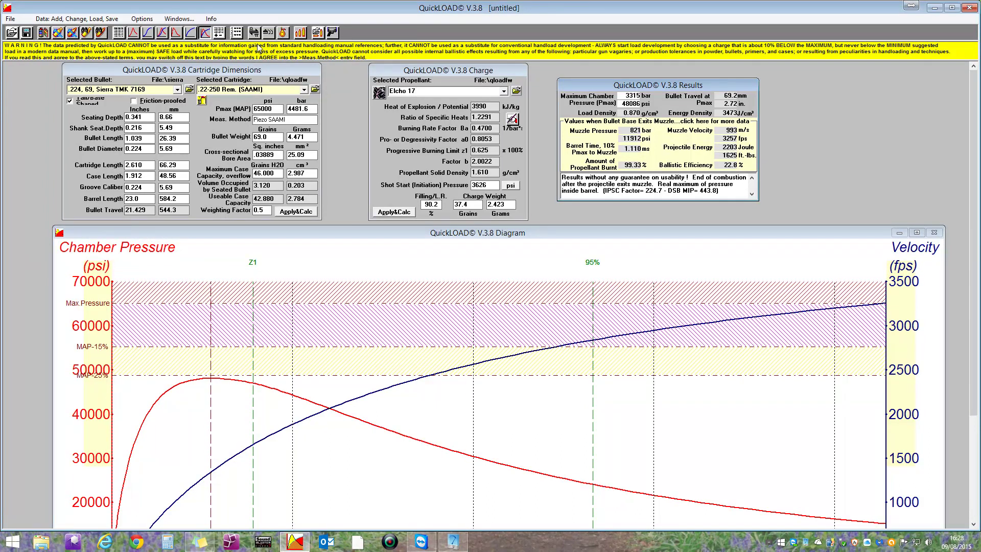
Step: Open the charge-variations load table and position it beneath the cartridge, charge and results panels
{"action": "left_click", "coordinate": [218, 33]}
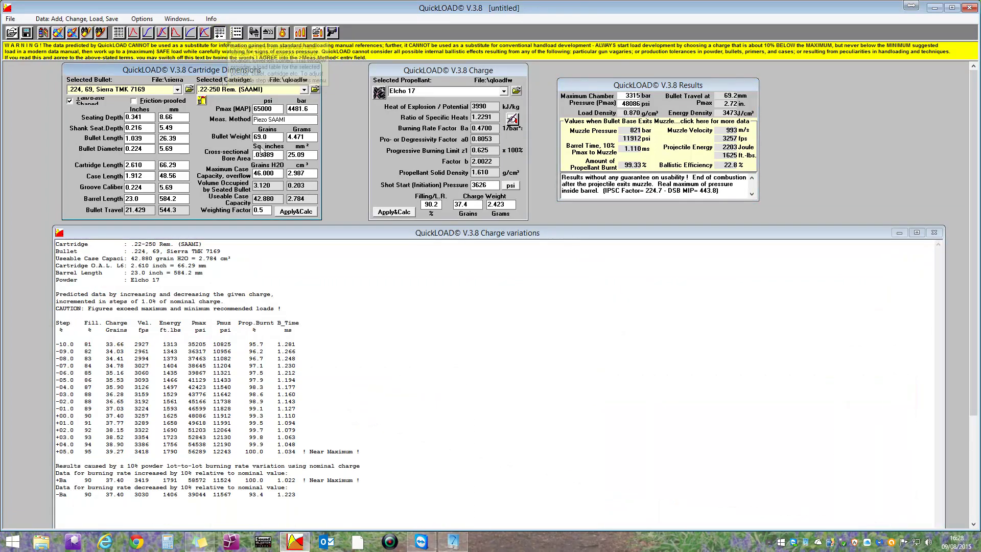
{"action": "left_click_drag", "start_coordinate": [405, 237], "coordinate": [409, 188]}
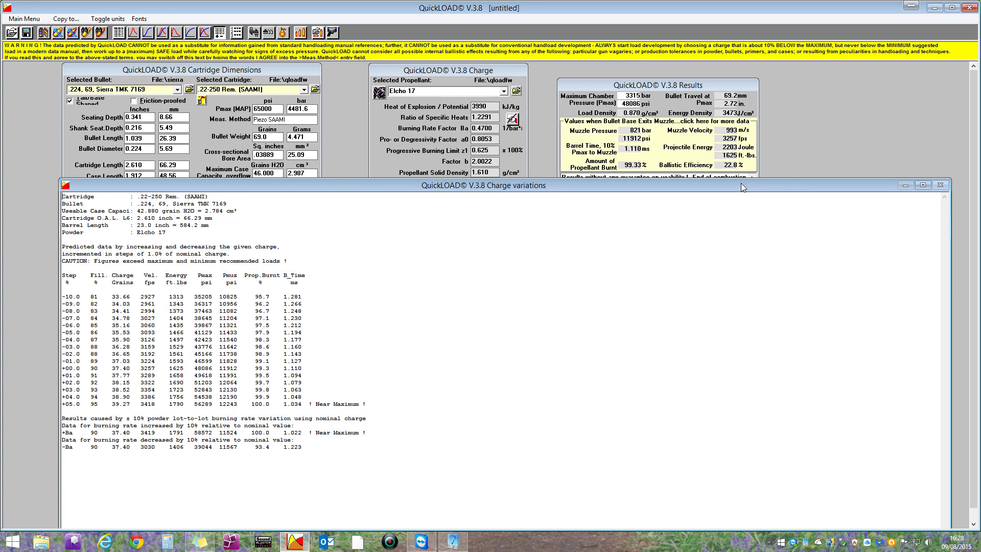
{"action": "left_click_drag", "start_coordinate": [741, 184], "coordinate": [744, 126]}
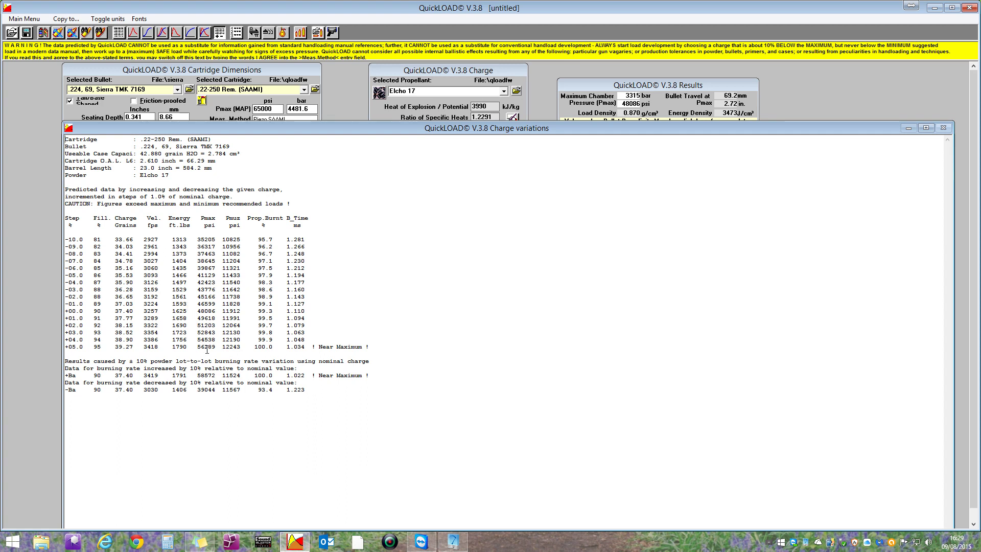
{"action": "left_click_drag", "start_coordinate": [318, 132], "coordinate": [315, 236]}
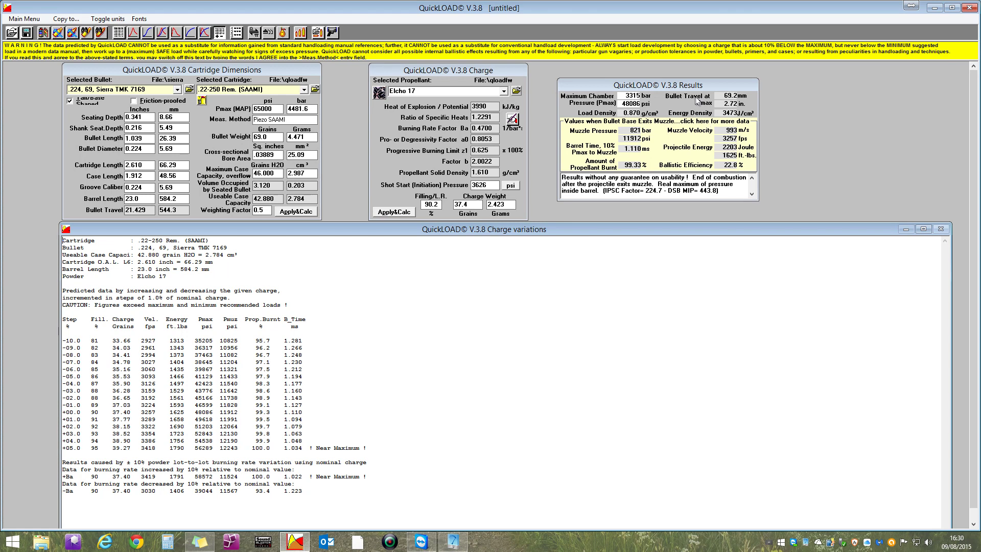
{"action": "left_click_drag", "start_coordinate": [696, 86], "coordinate": [695, 87]}
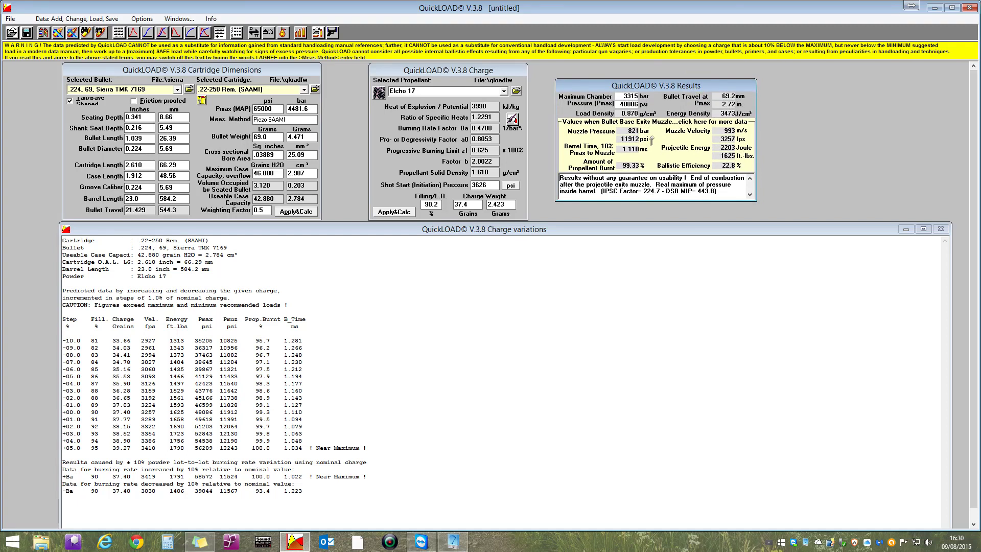
{"action": "left_click", "coordinate": [429, 204]}
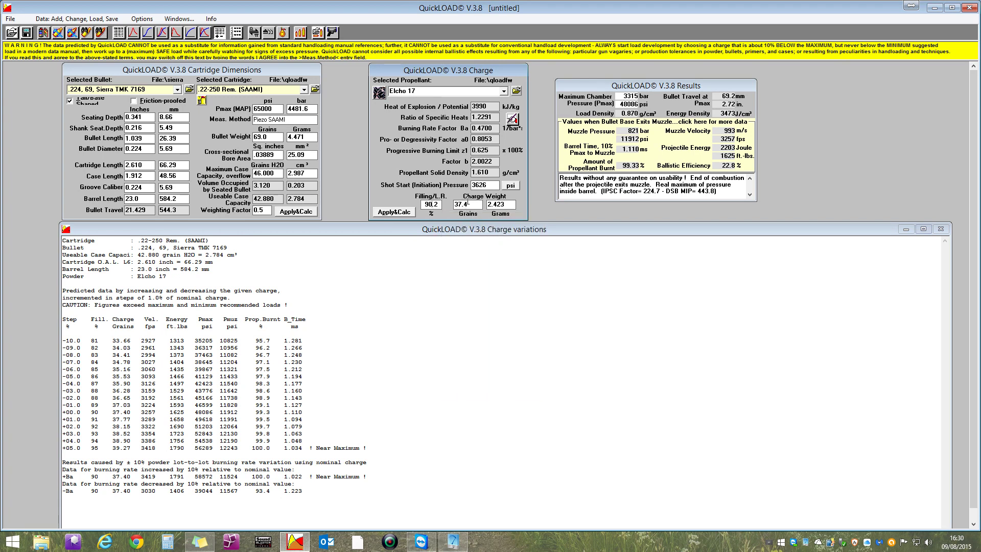
{"action": "mouse_move", "coordinate": [433, 204]}
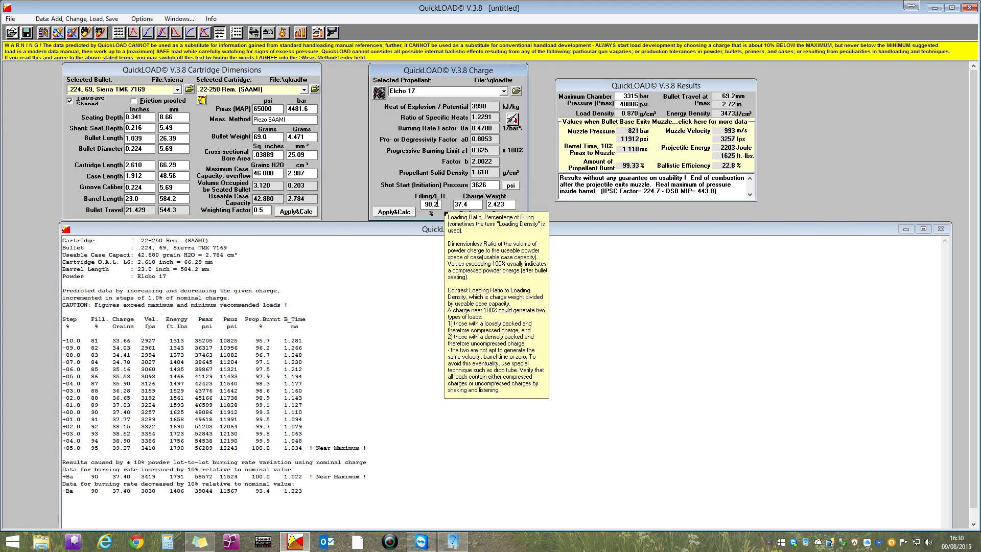
Step: Change the Elcho 17 charge weight to 38.5 grains and recalculate
{"action": "left_click", "coordinate": [472, 205]}
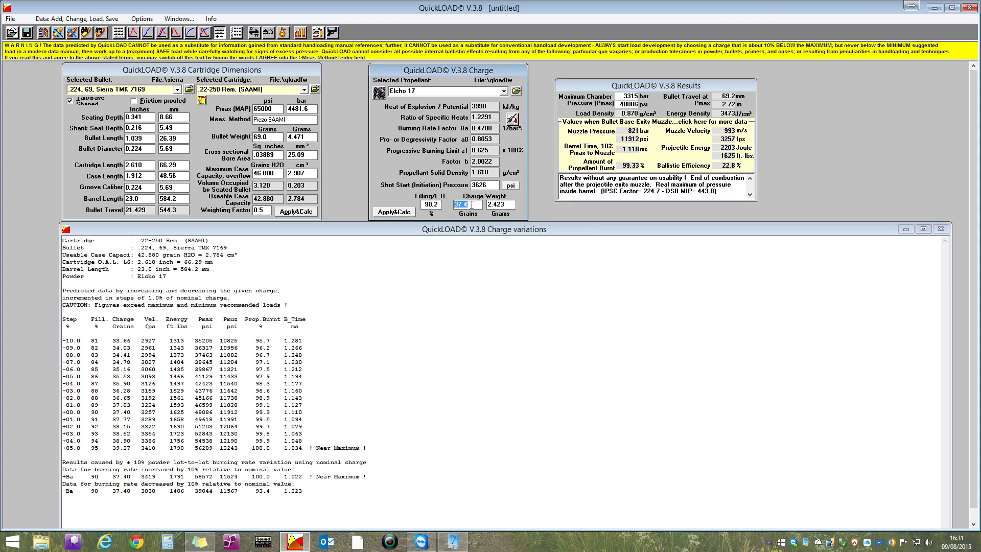
{"action": "type", "text": "38.5"}
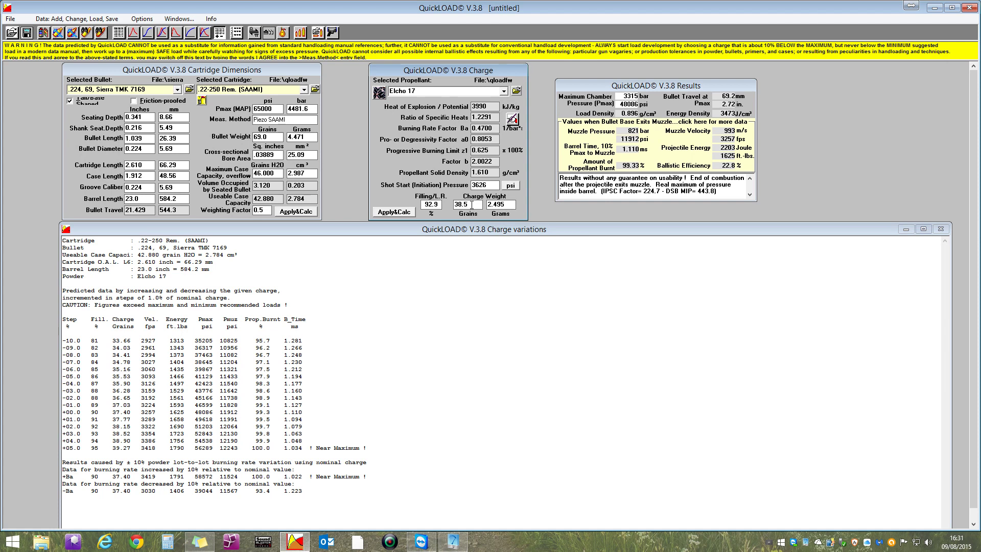
{"action": "left_click", "coordinate": [389, 212]}
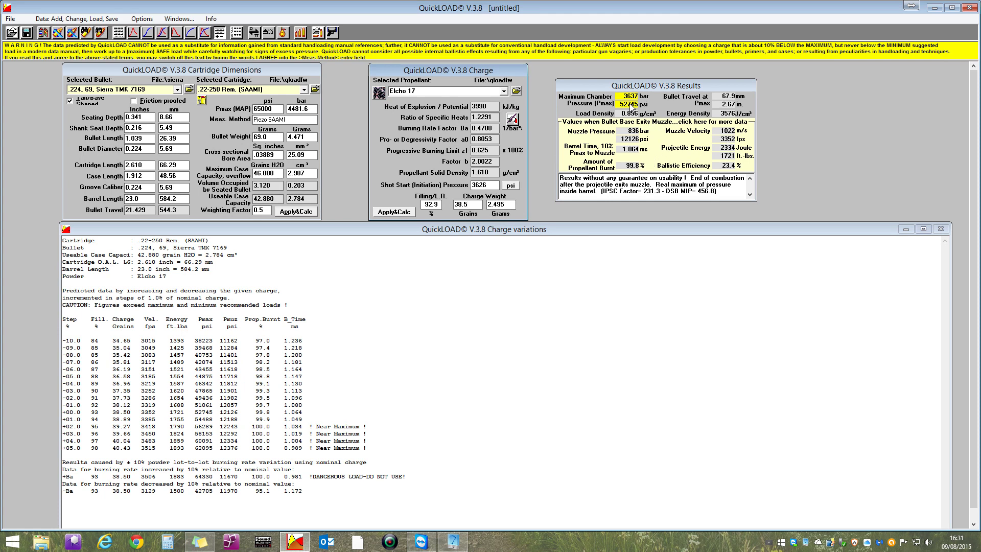
{"action": "mouse_move", "coordinate": [430, 205]}
{"action": "mouse_move", "coordinate": [479, 213]}
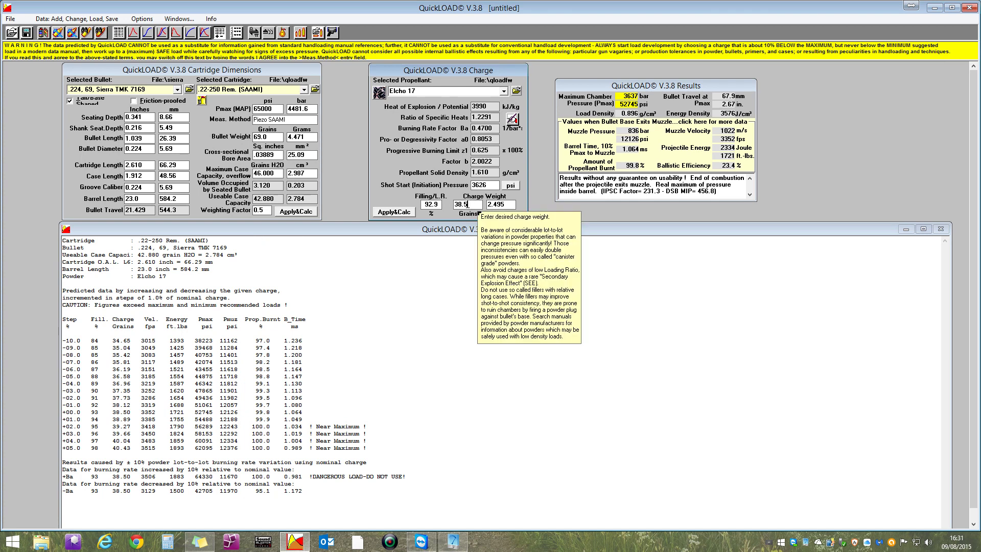
{"action": "left_click", "coordinate": [240, 230]}
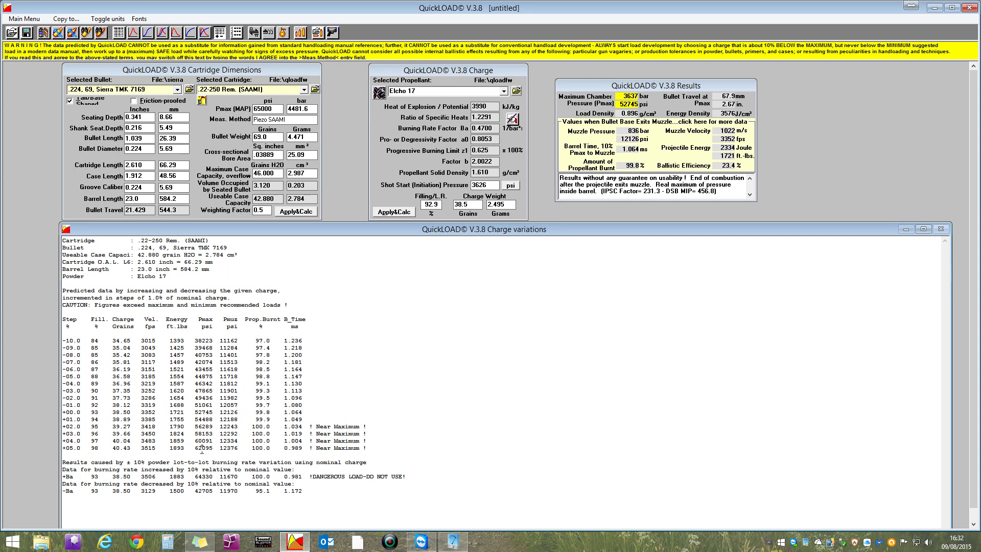
{"action": "left_click", "coordinate": [203, 448]}
Step: Show the help tooltip for the Maximum Case Capacity, overflow field
{"action": "left_click", "coordinate": [280, 173]}
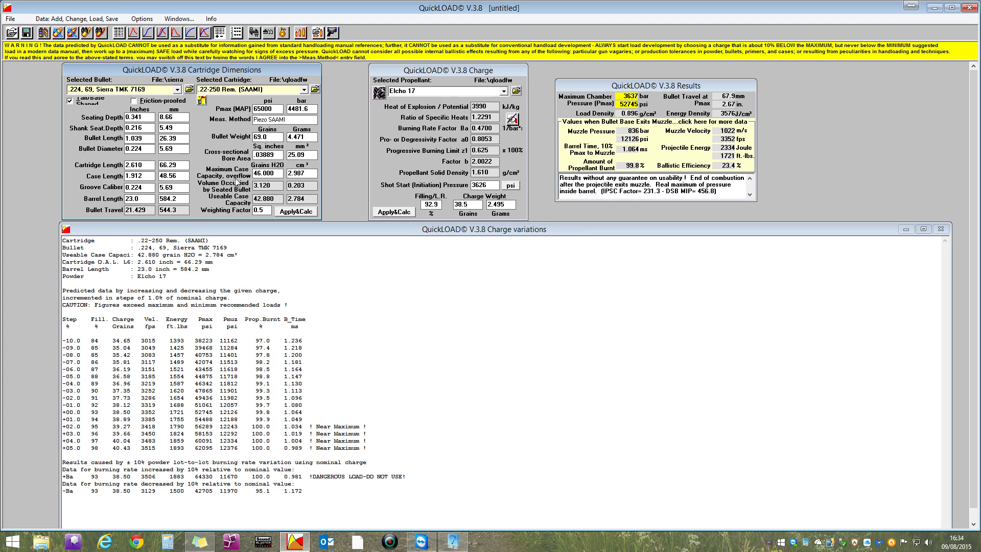
{"action": "mouse_move", "coordinate": [266, 172]}
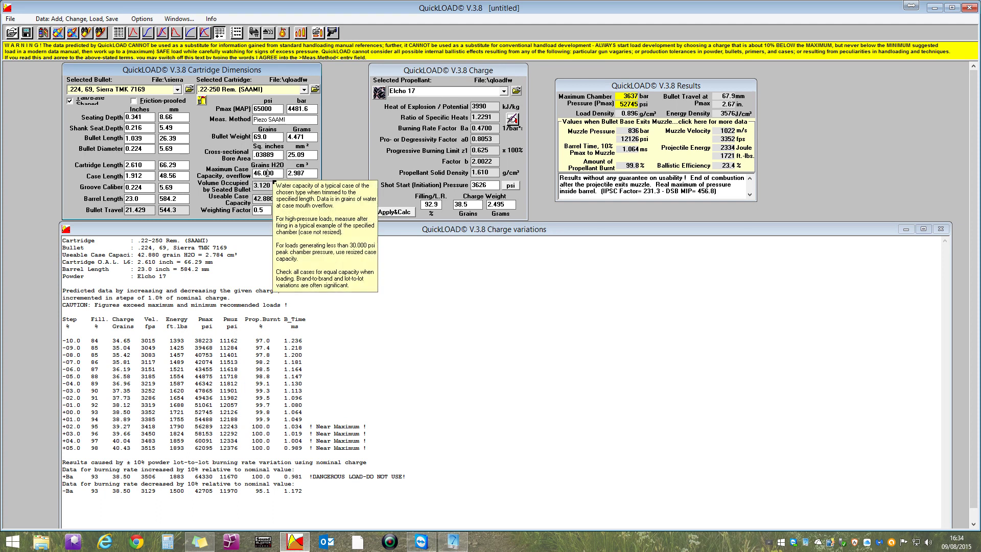